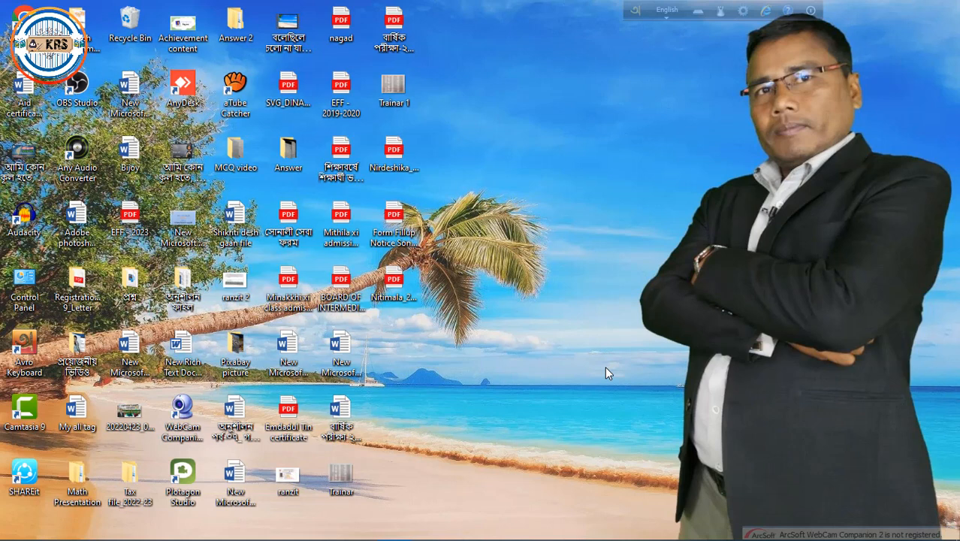
mouse_move(209, 535)
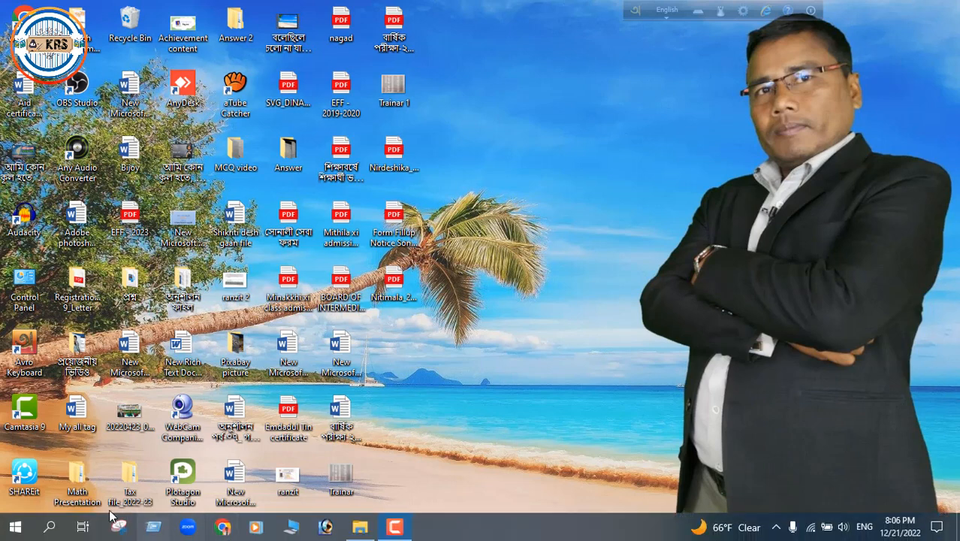
left_click(208, 532)
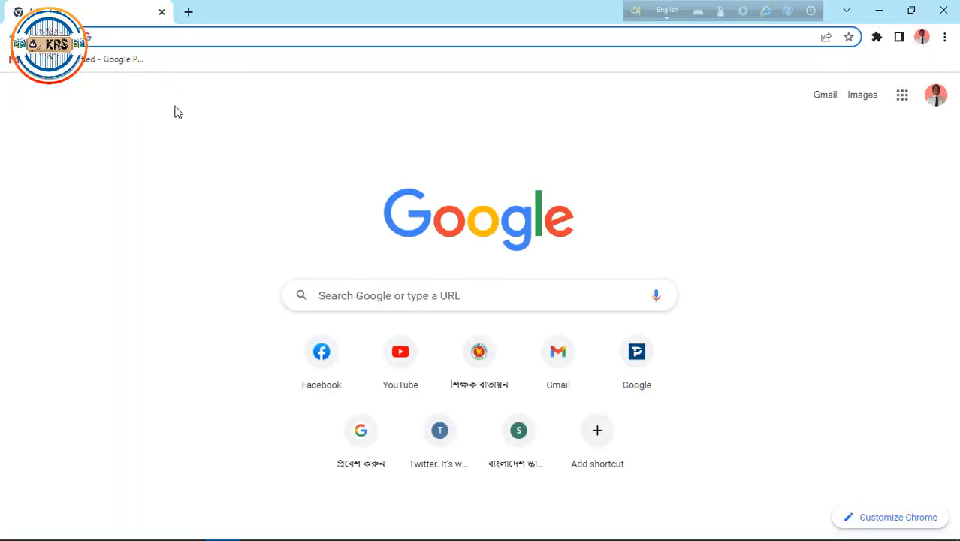
type("www.emis.gov.bd")
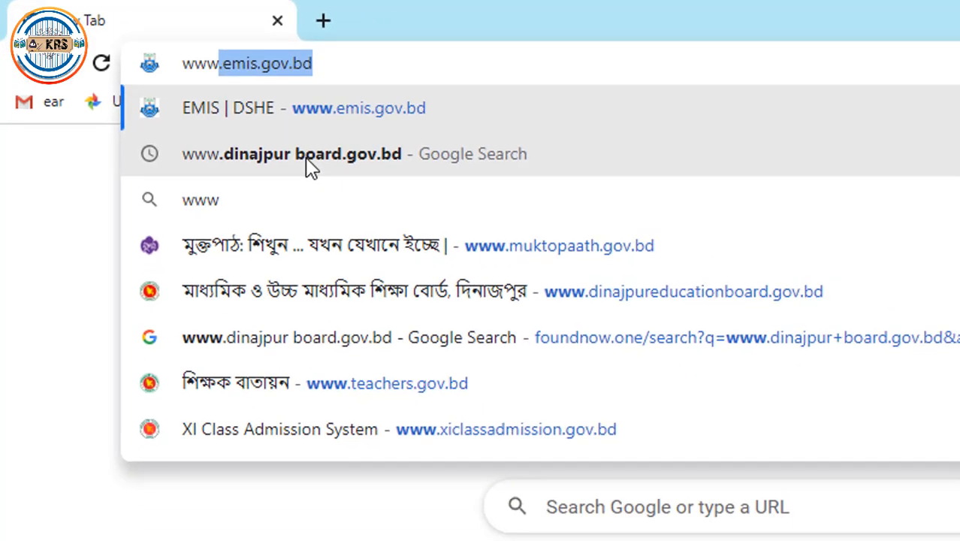
left_click(411, 218)
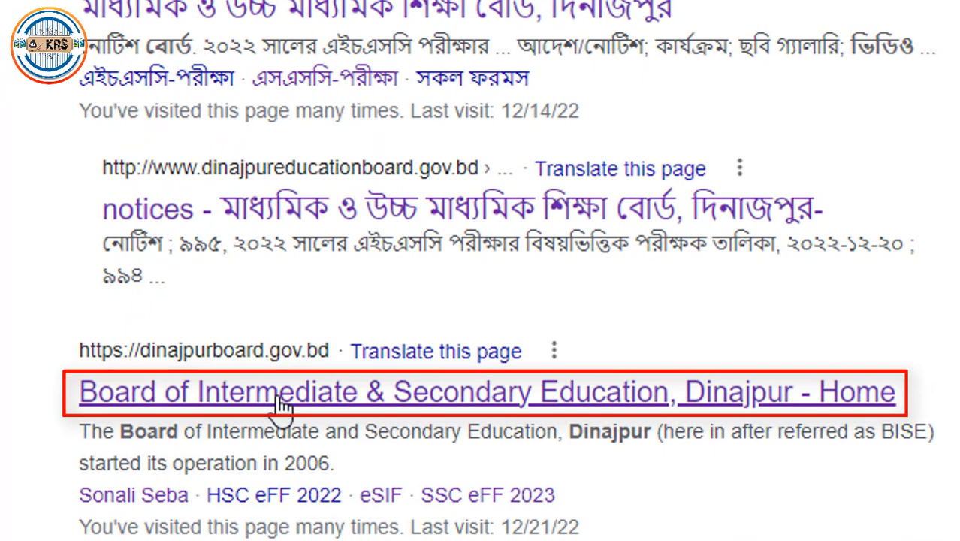
- Open the Dinajpur Education Board homepage, then its SSC eSIF 2022-2023 registration link
left_click(278, 403)
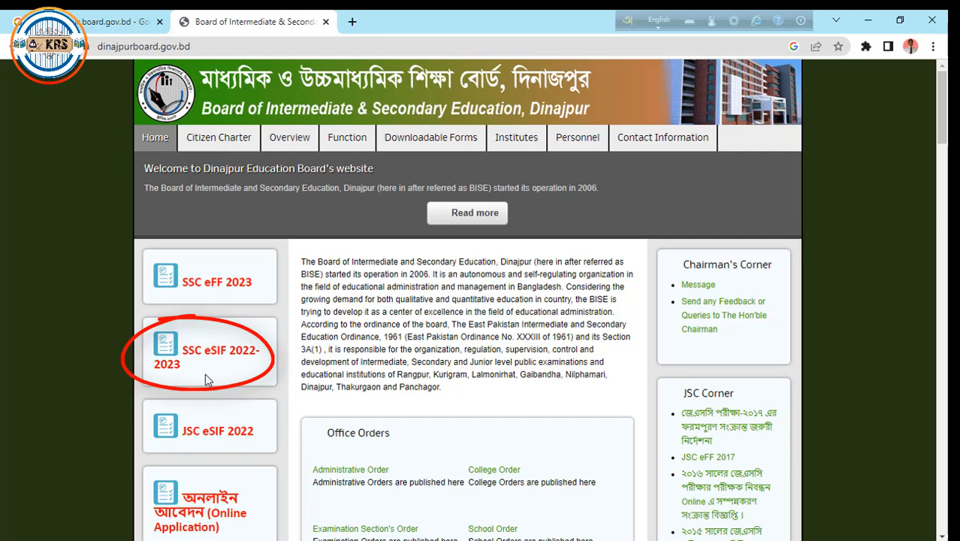
left_click(212, 363)
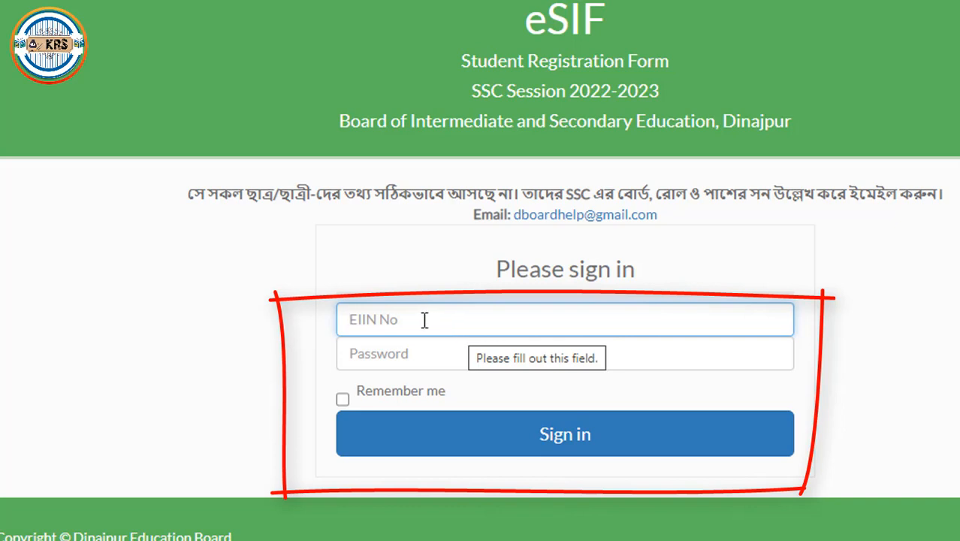
- Sign in to eSIF with the school's saved EIIN login, with Remember me ticked
left_click(425, 319)
left_click(508, 372)
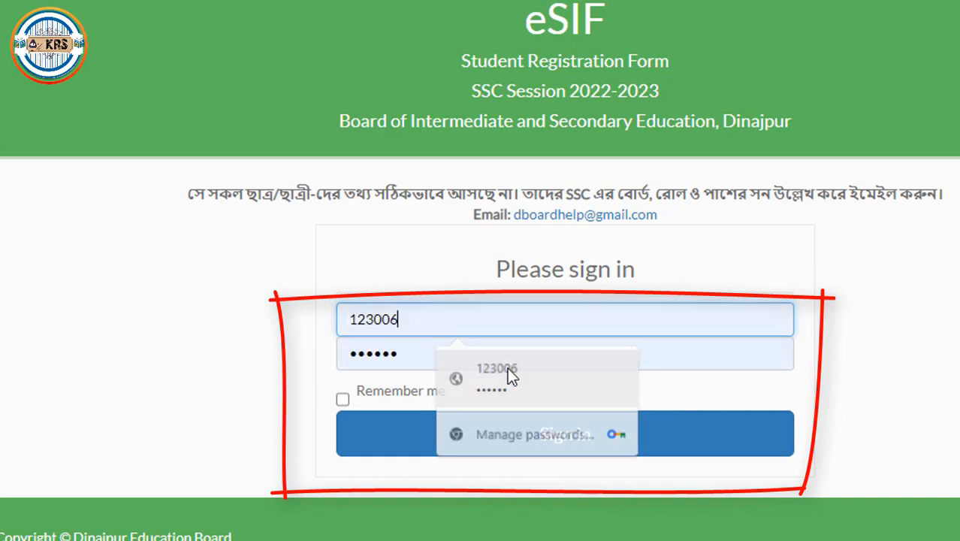
left_click(344, 401)
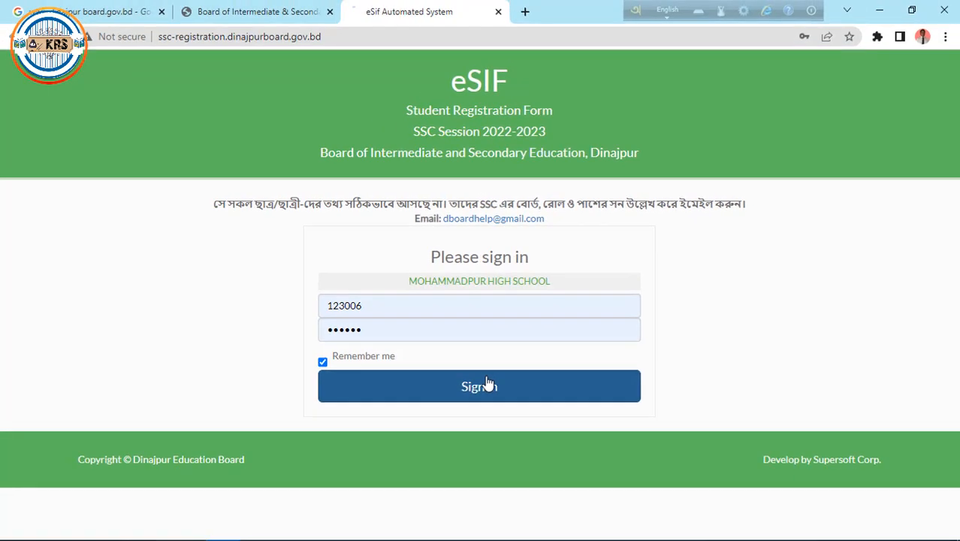
left_click(576, 448)
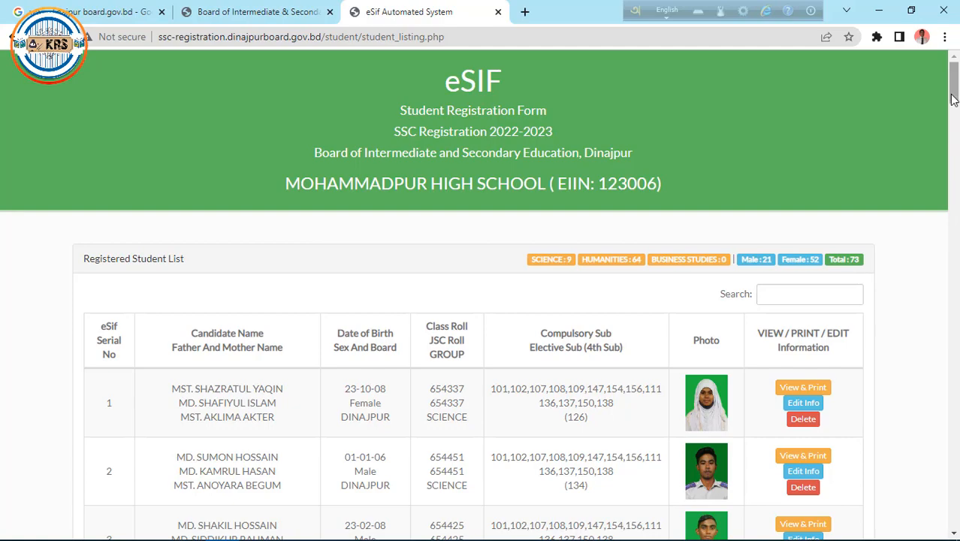
- Scroll to the end of the student list and start a new registration, serial 74
left_click_drag(952, 100, 952, 520)
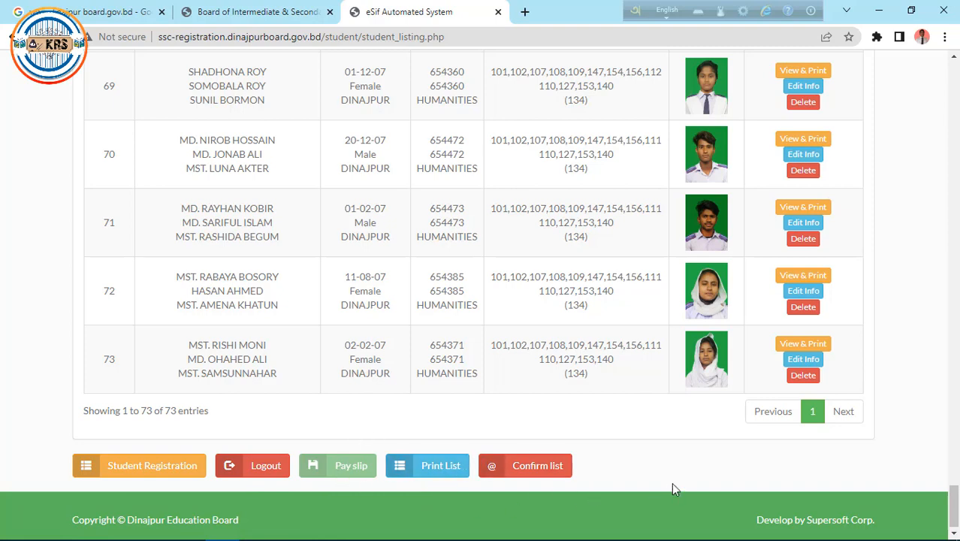
left_click(162, 467)
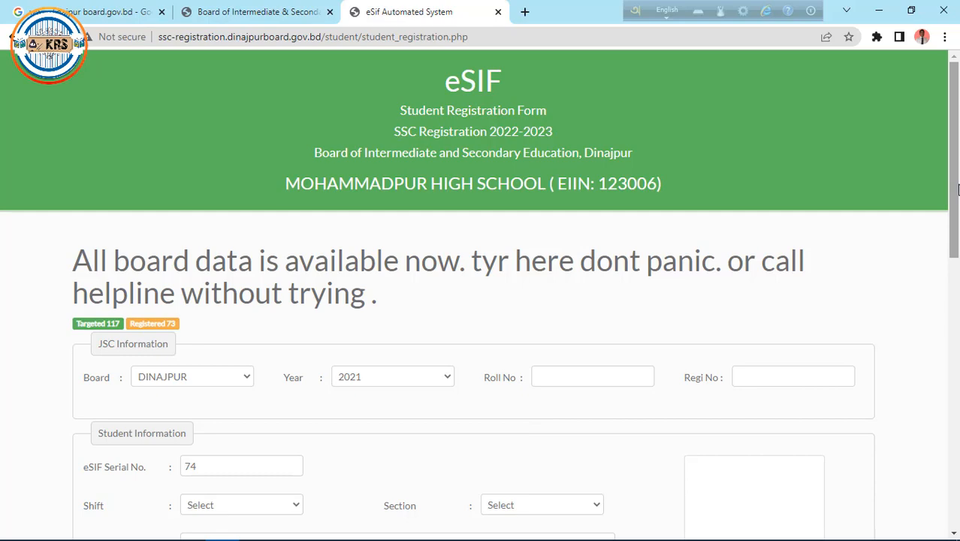
- From the board homepage tab, open the JSC RESULT 2021 page
left_click_drag(958, 189, 948, 170)
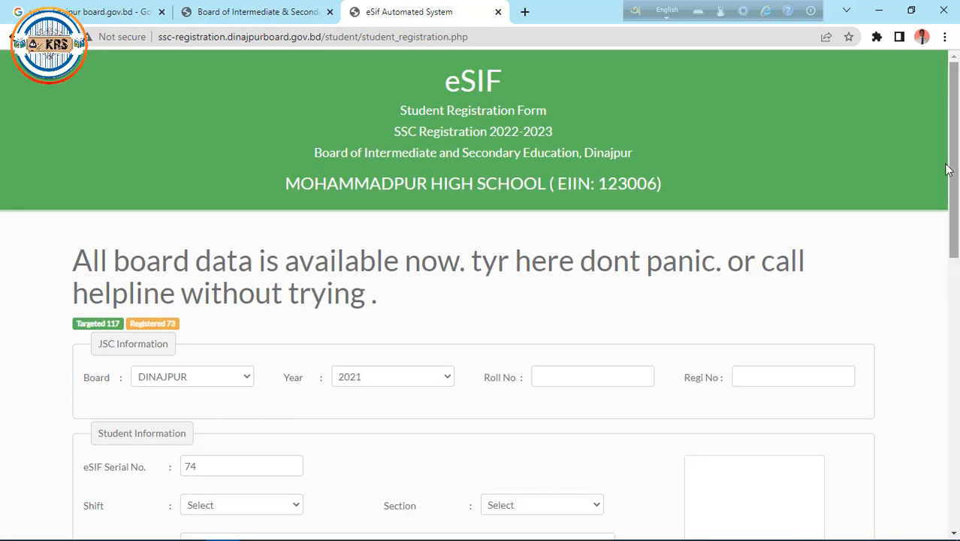
left_click(225, 19)
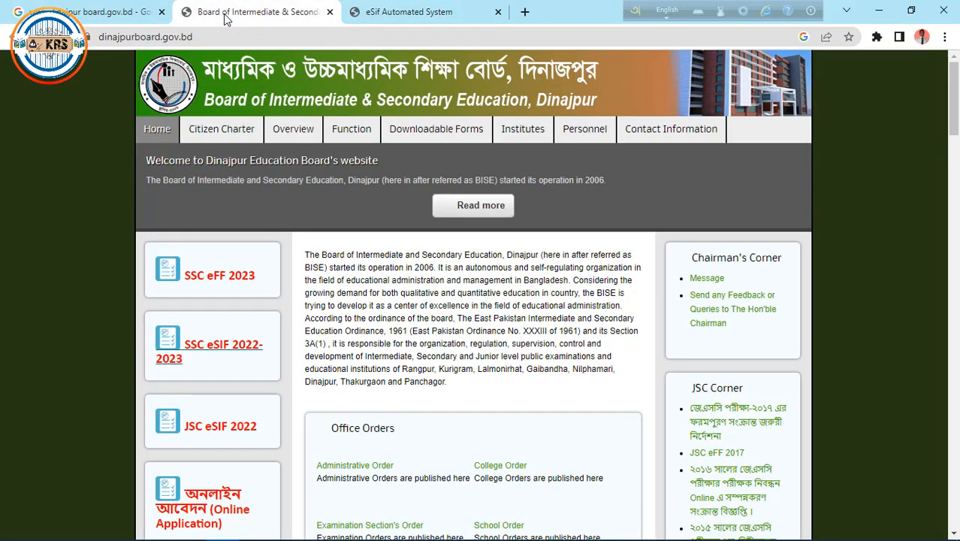
left_click_drag(954, 108, 957, 201)
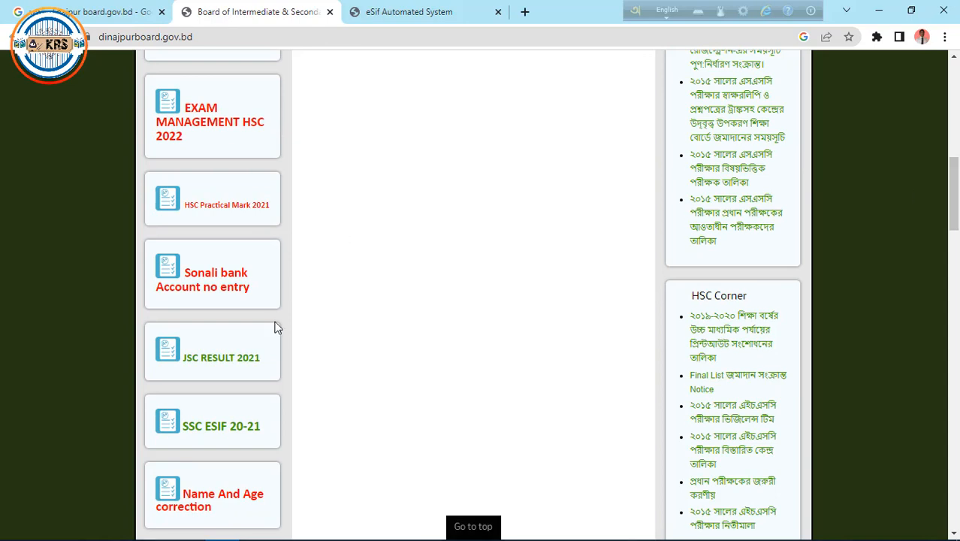
left_click(211, 360)
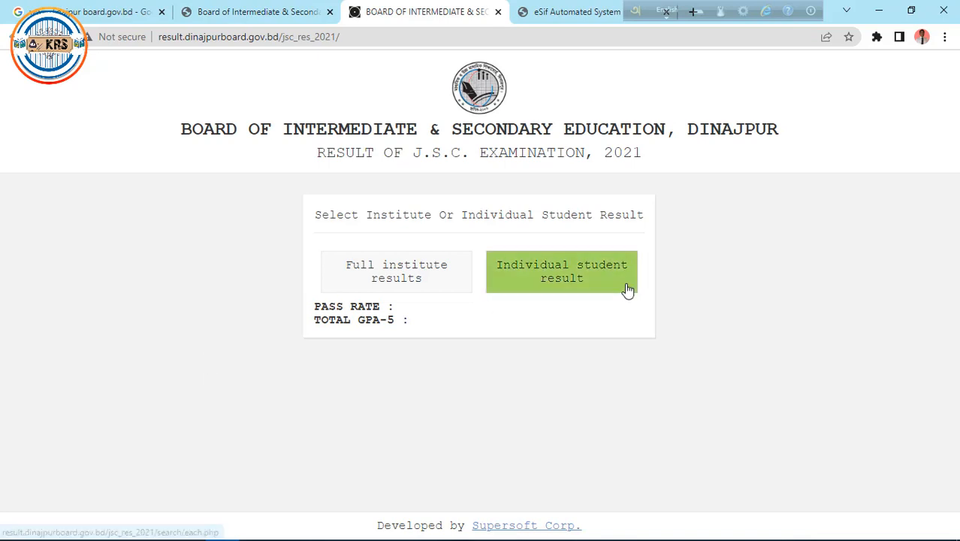
- Look up the student's individual JSC 2021 result by registration number
left_click(541, 273)
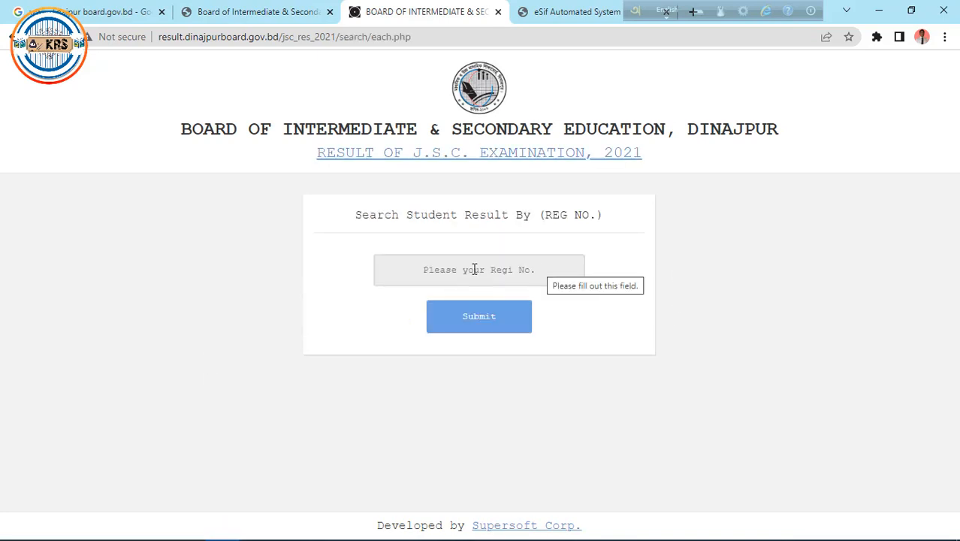
left_click(475, 269)
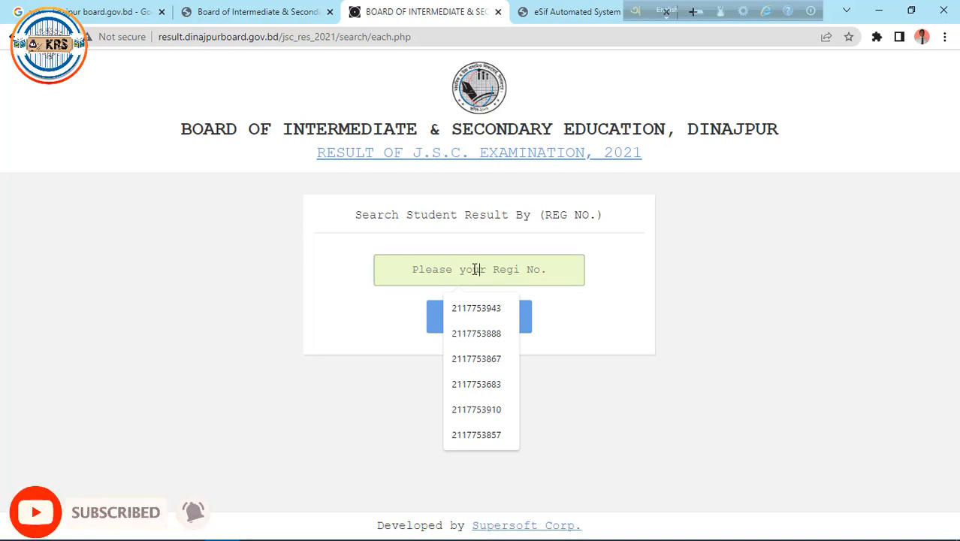
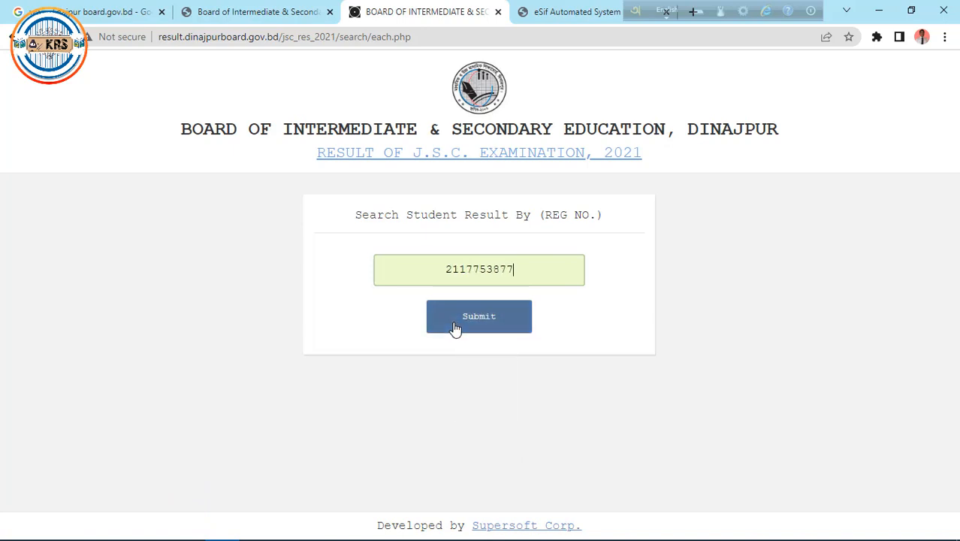
left_click(455, 329)
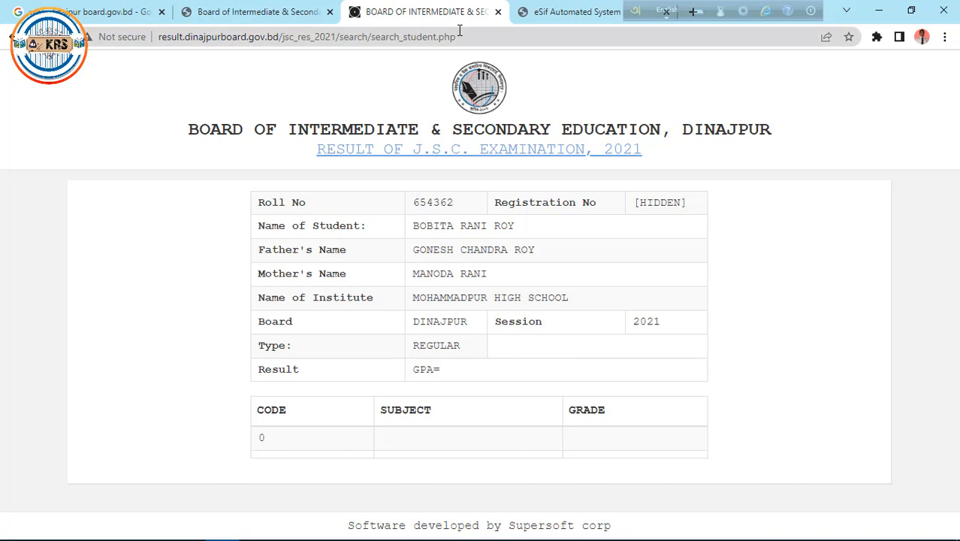
left_click(568, 12)
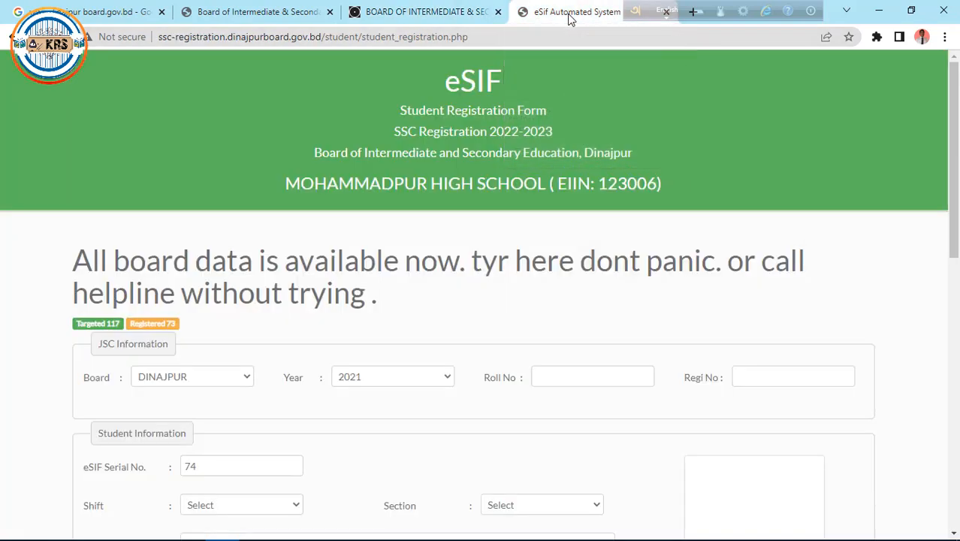
- Enter the student's JSC roll number to load their JSC details and names
left_click(586, 377)
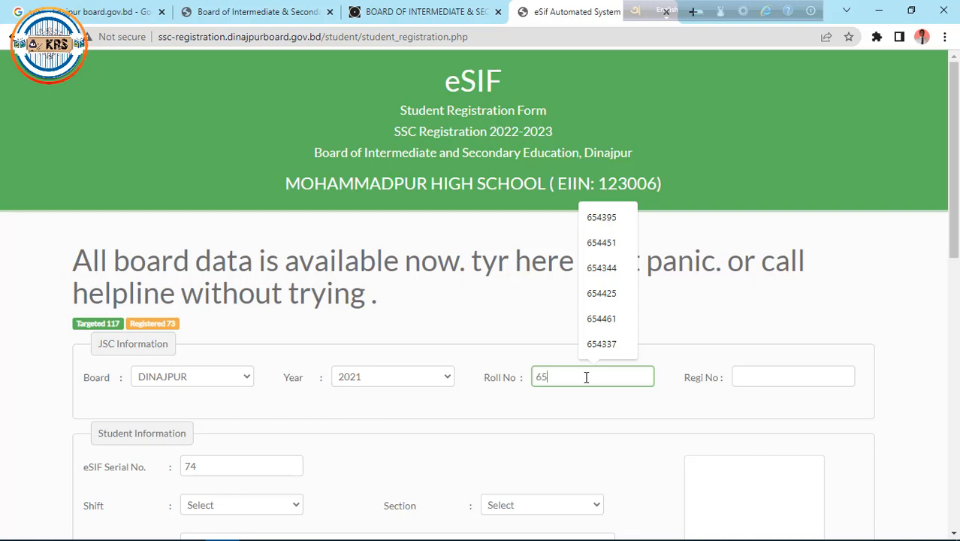
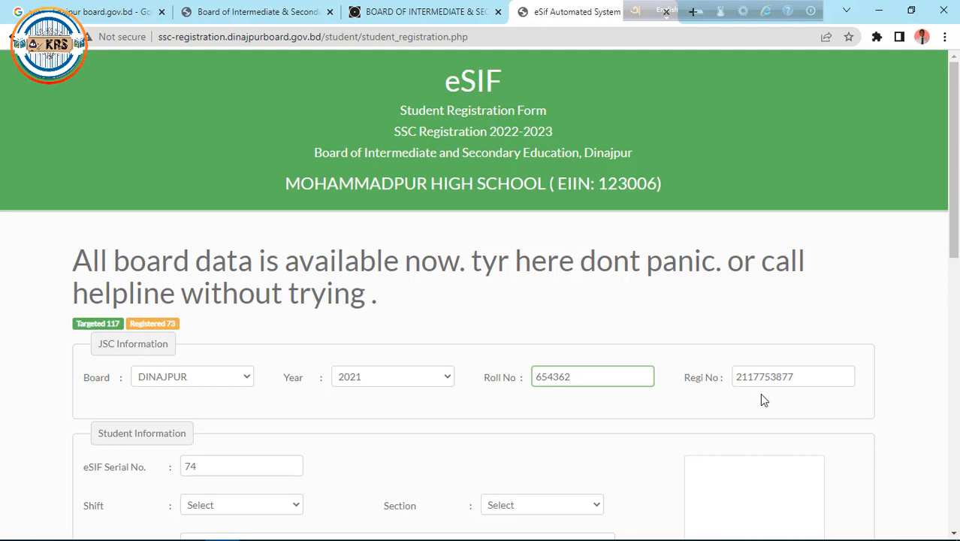
scroll(954, 239, "down", 3)
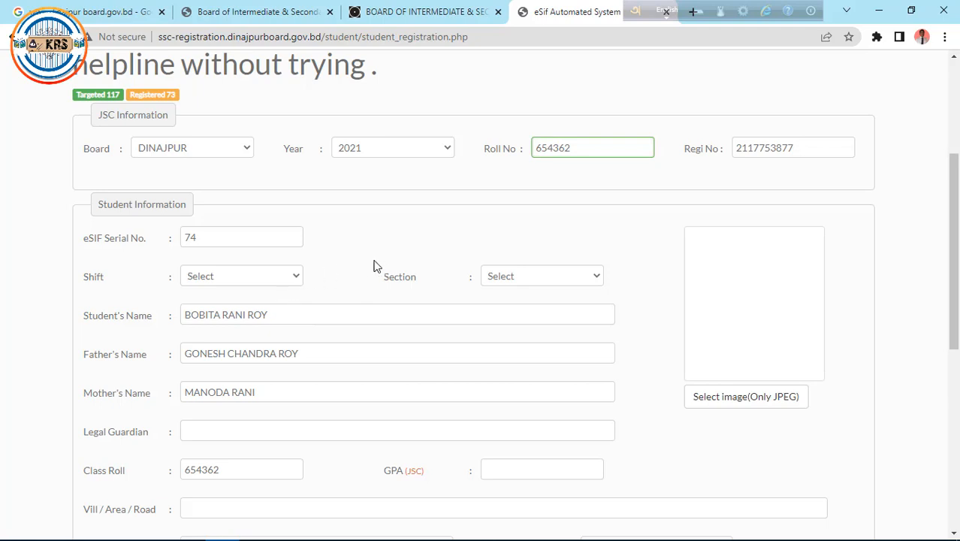
- Set Shift to Day and Section to B, then begin selecting a JPEG photo
left_click(289, 276)
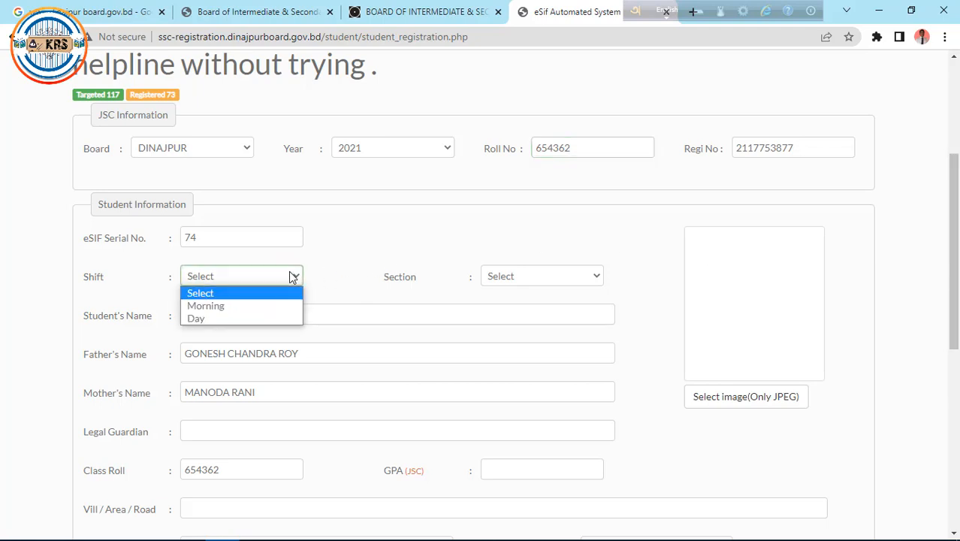
left_click(213, 319)
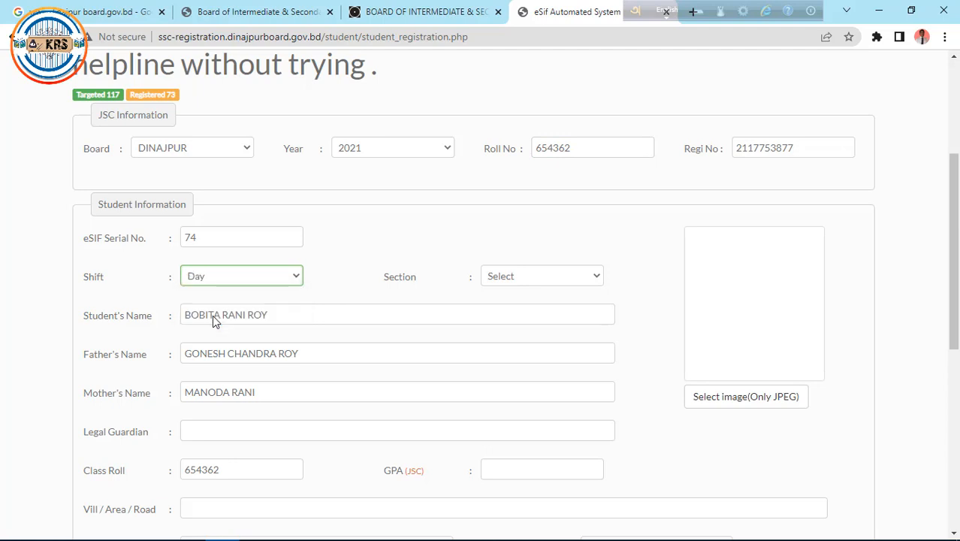
left_click(575, 278)
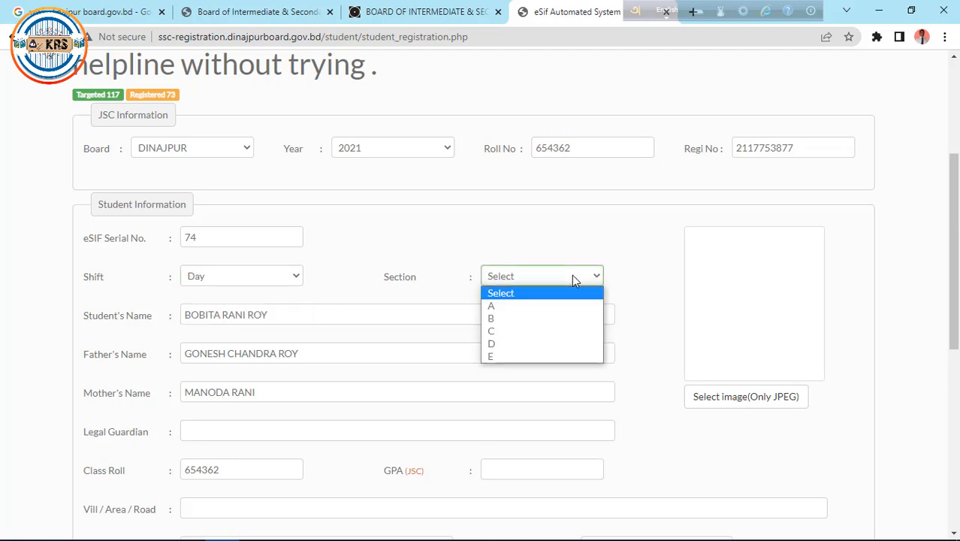
left_click(499, 319)
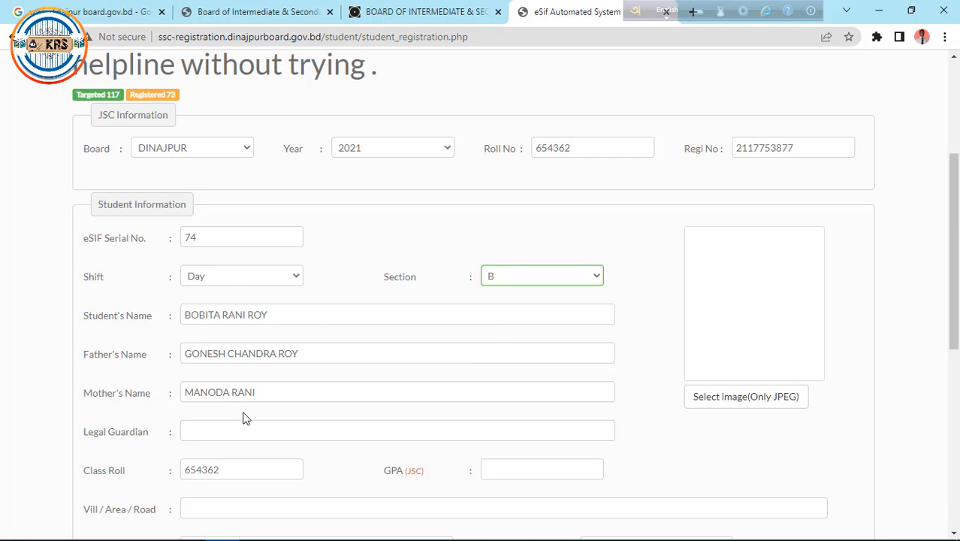
left_click(717, 395)
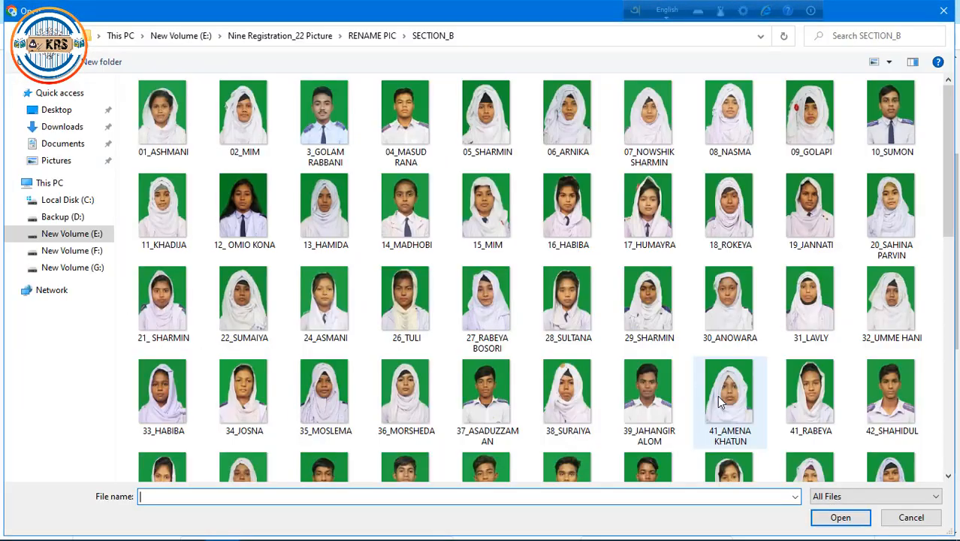
- Attach the student's photo file from the SECTION_B folder to the form
left_click_drag(952, 129, 947, 258)
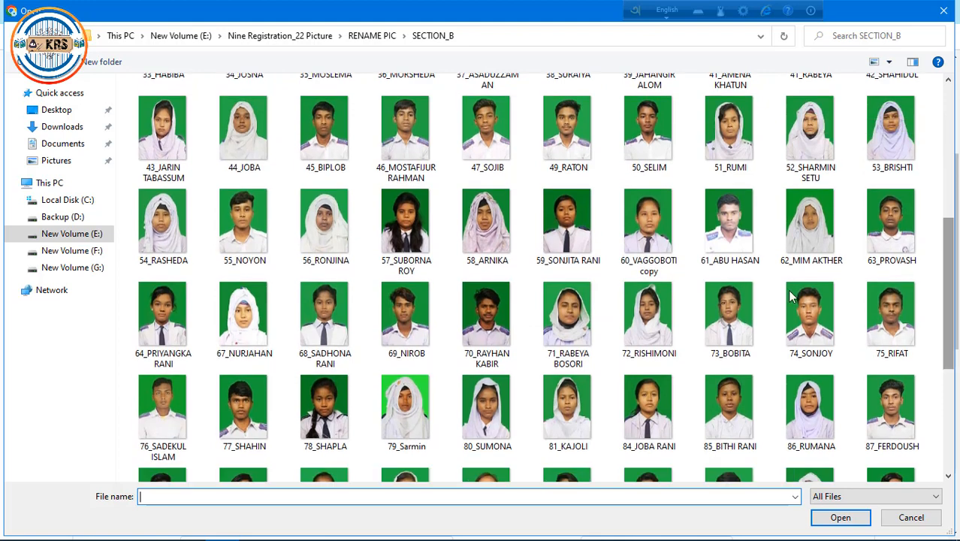
double_click(726, 327)
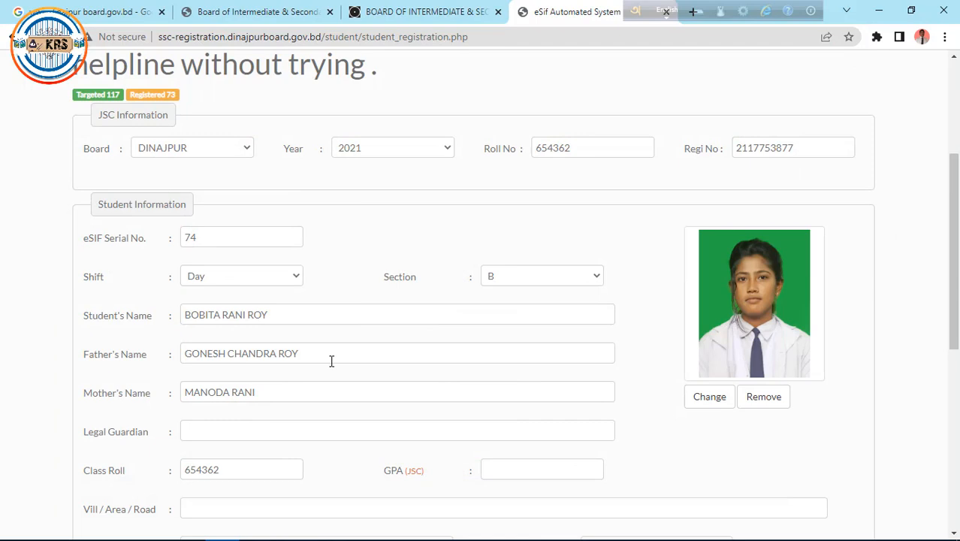
left_click_drag(947, 300, 958, 357)
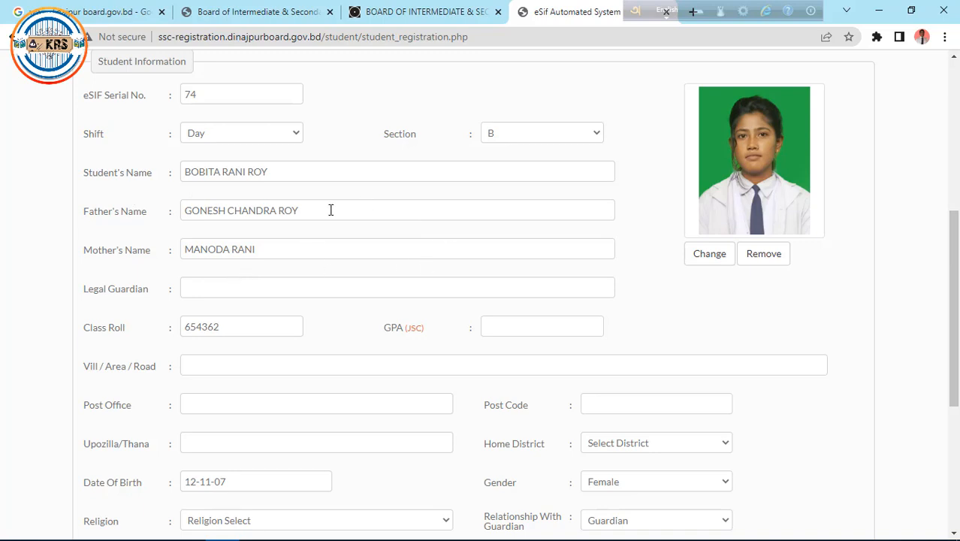
- Copy the Father's Name text and paste it into the Legal Guardian field
left_click_drag(331, 210, 137, 208)
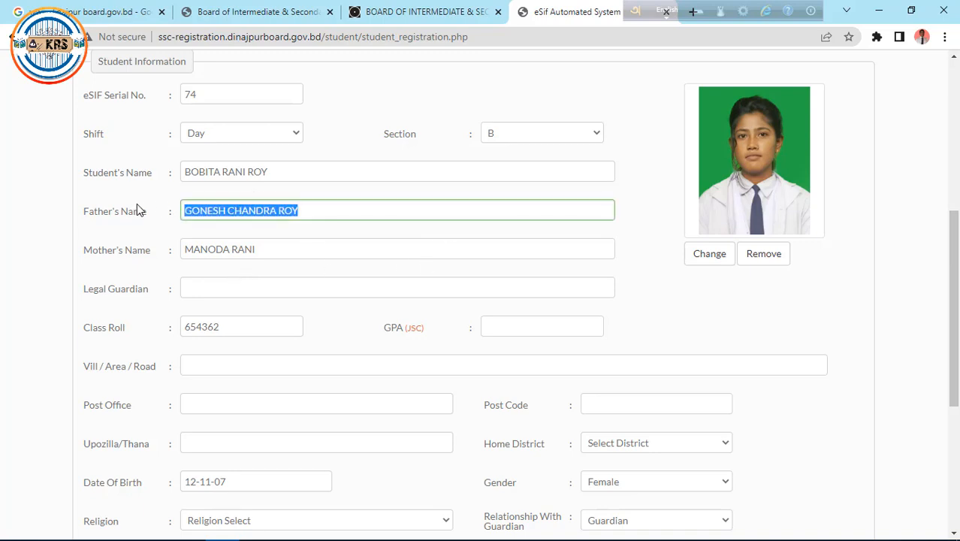
right_click(216, 209)
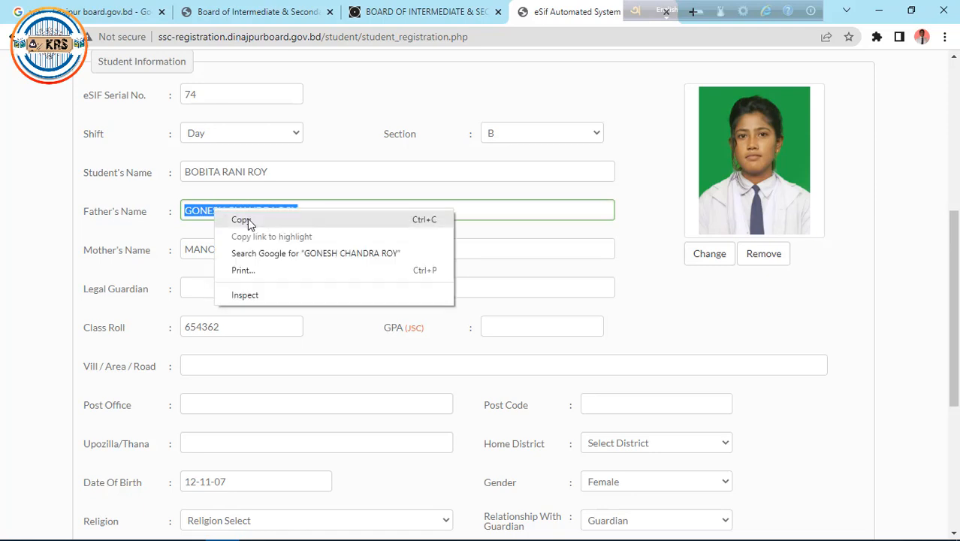
left_click(247, 218)
left_click(198, 290)
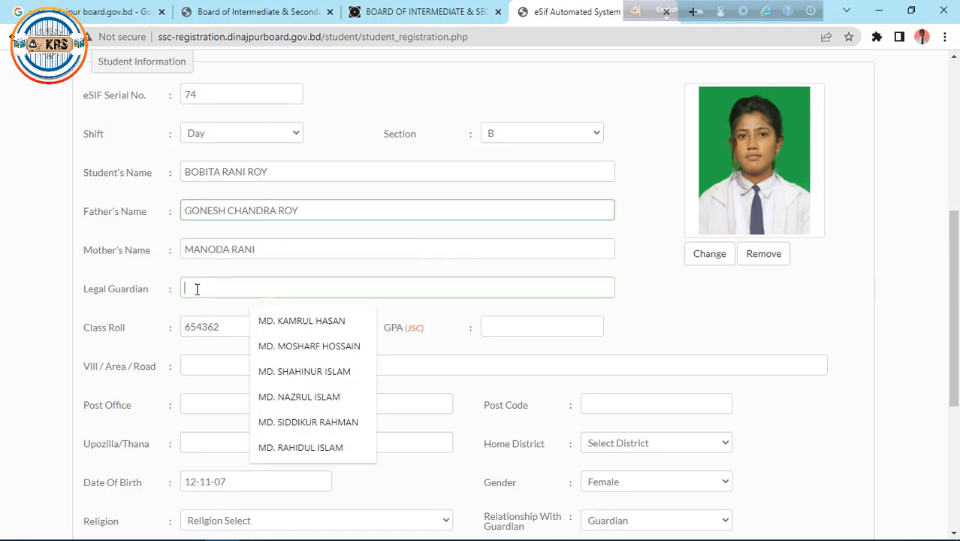
right_click(198, 289)
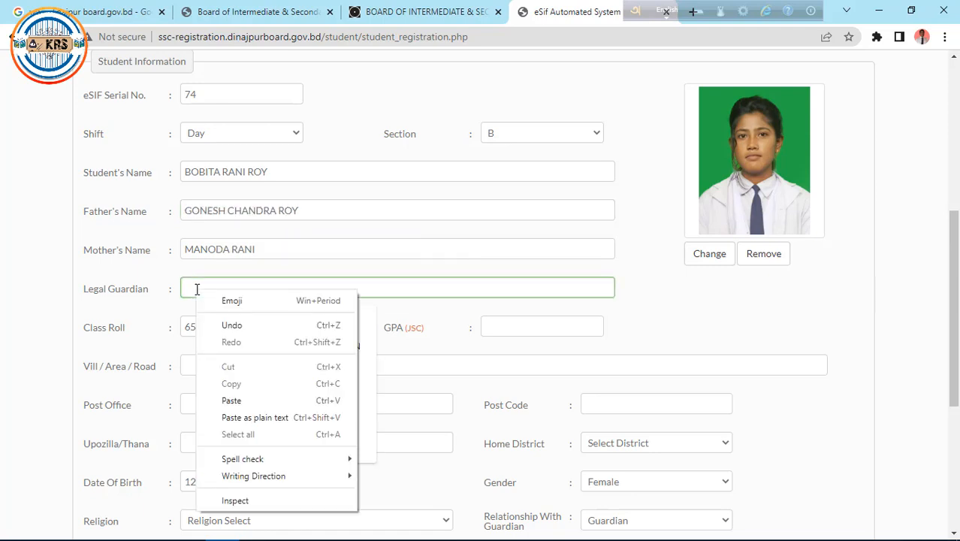
left_click(250, 401)
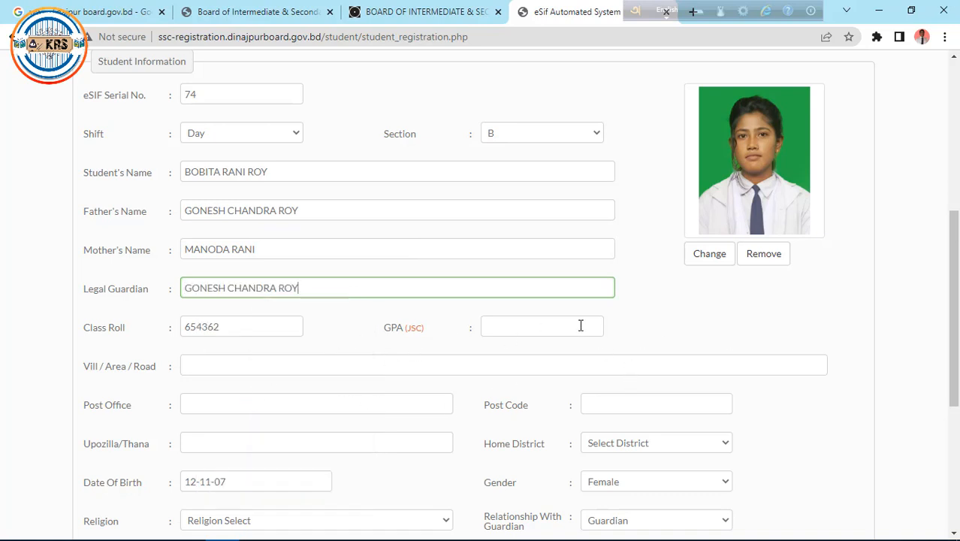
left_click(549, 327)
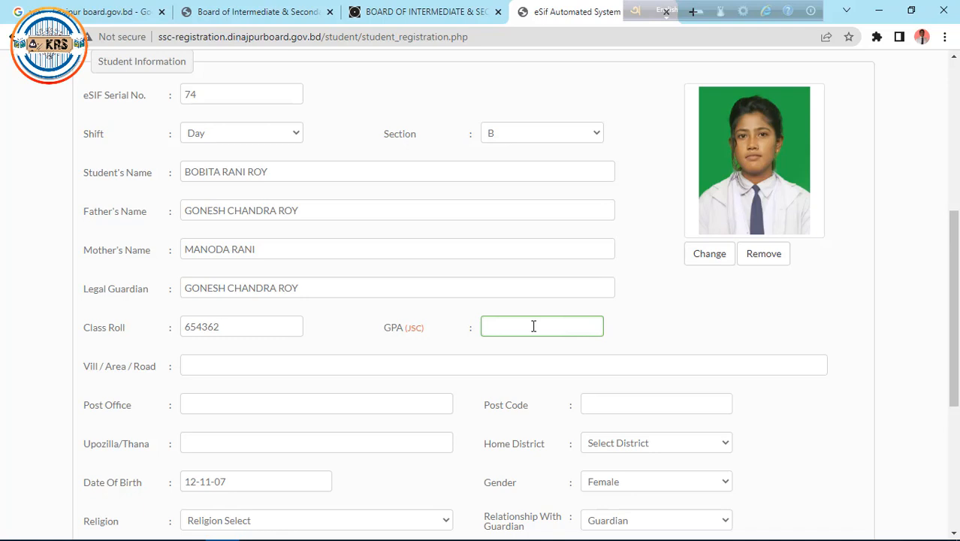
- Fill in the village, post office and post code from the saved autofill suggestions
left_click(241, 367)
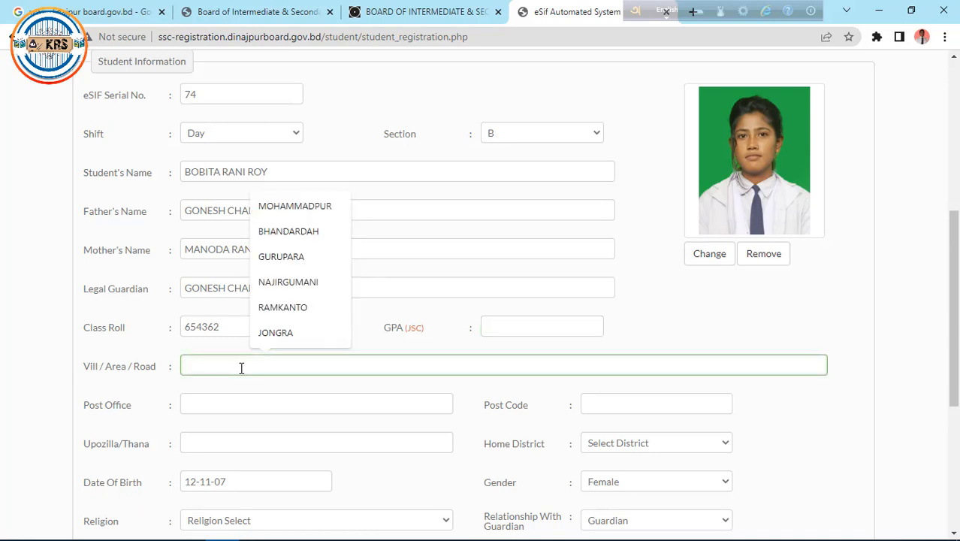
left_click(285, 211)
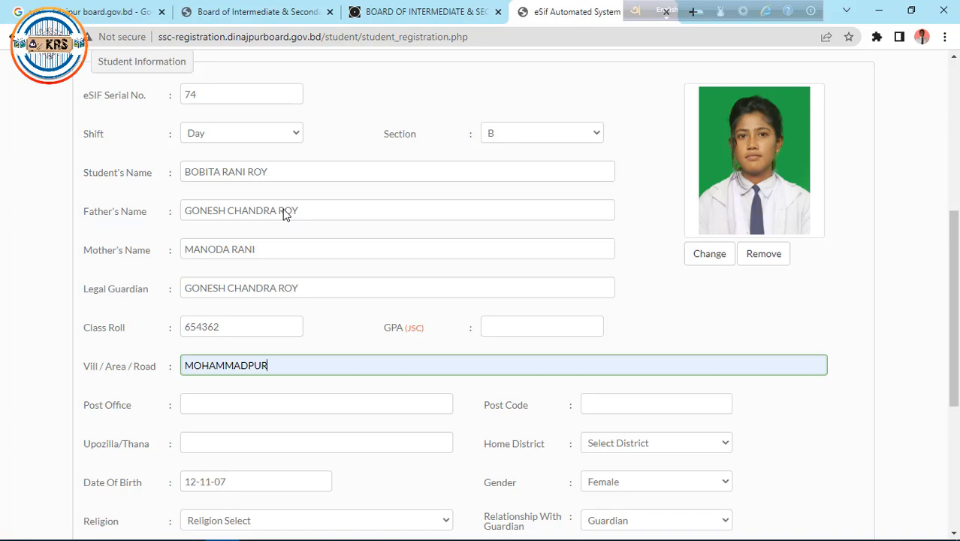
left_click(301, 403)
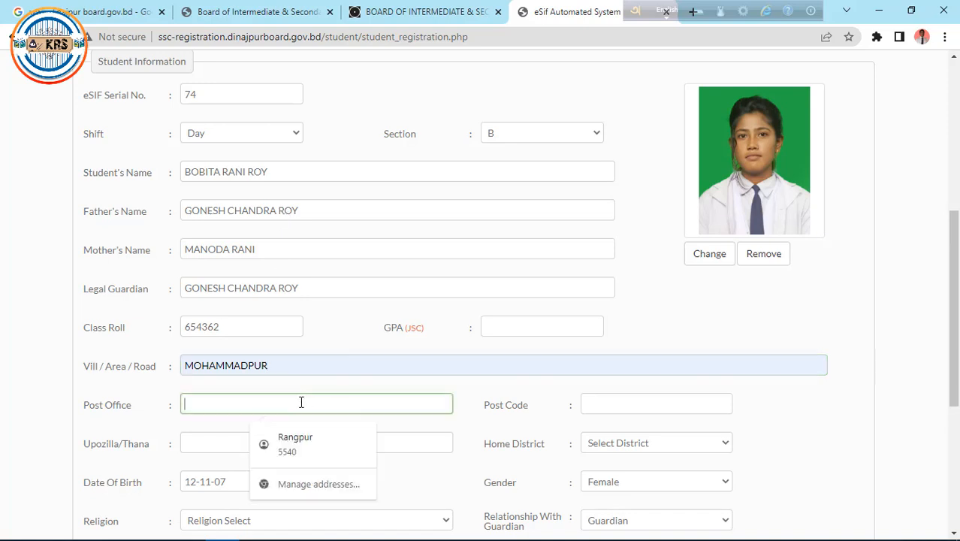
type("J")
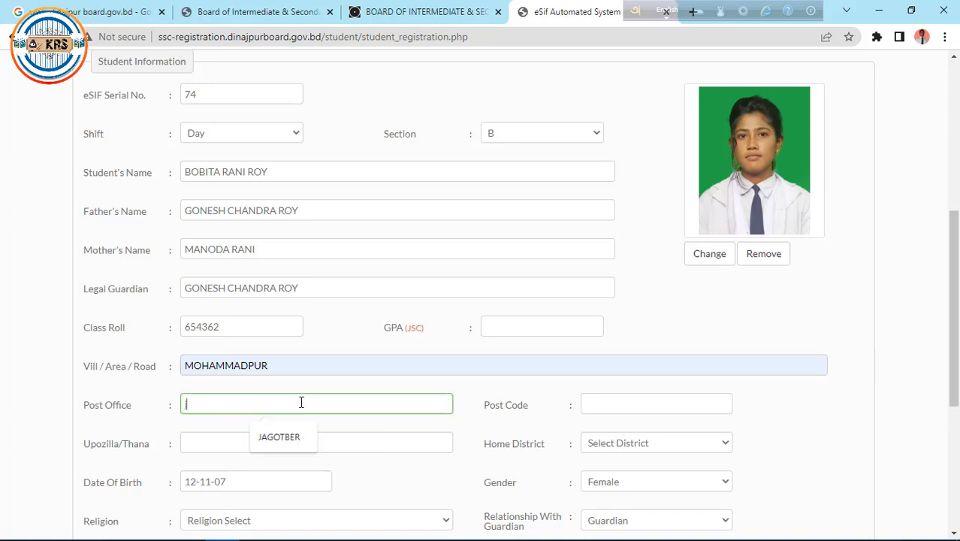
left_click(289, 446)
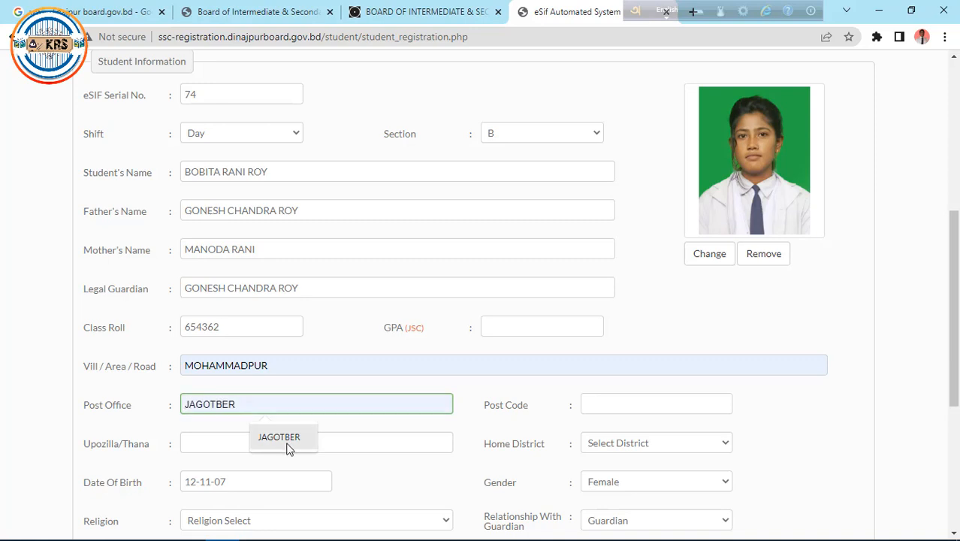
left_click(628, 406)
left_click(695, 438)
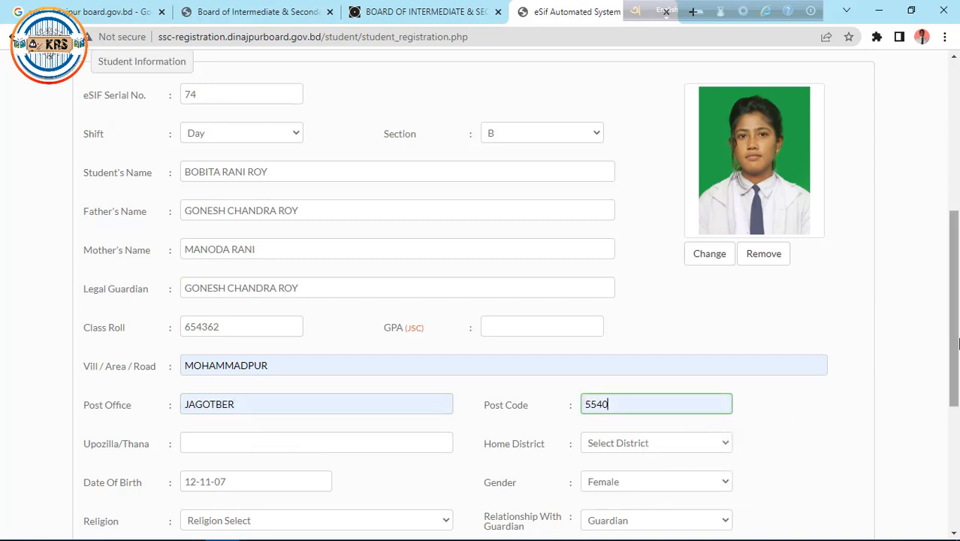
left_click_drag(955, 338, 957, 374)
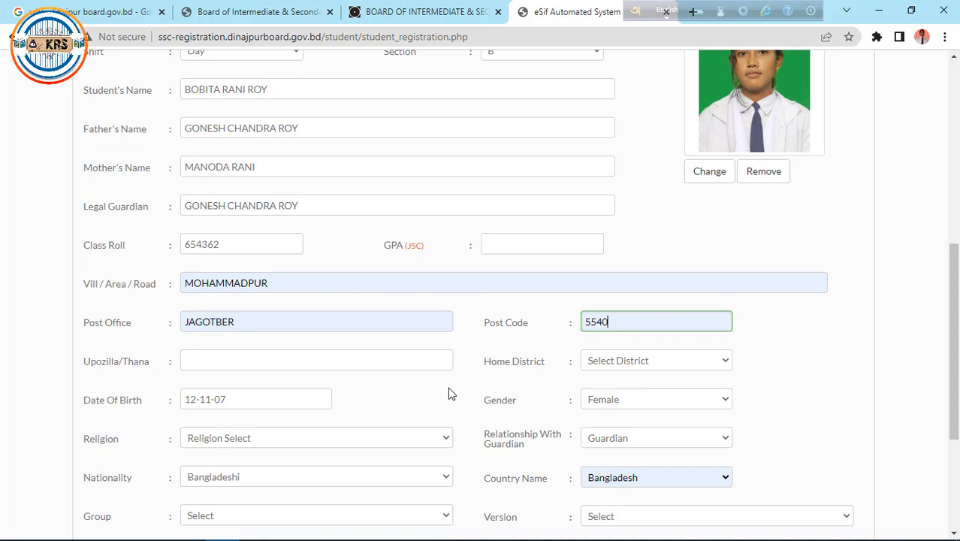
- Fill Upazila/Thana with PATGRAM from autofill and set Home District to Lalmonirhat
left_click(324, 363)
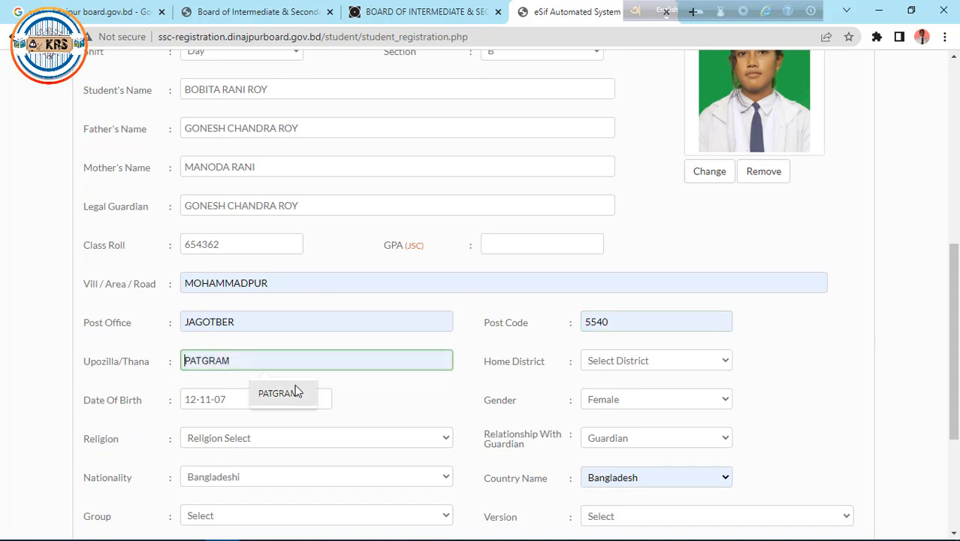
left_click(297, 391)
left_click(670, 363)
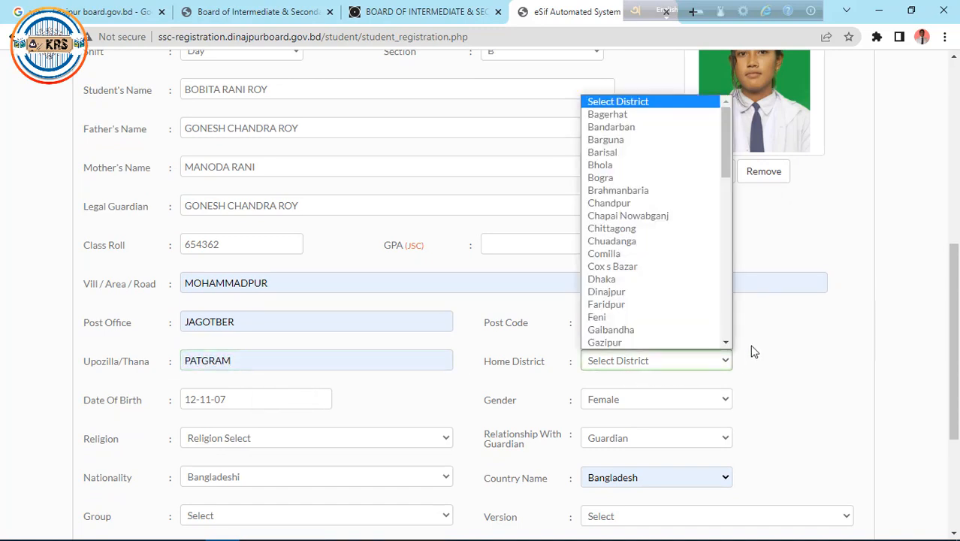
scroll(728, 309, "down", 3)
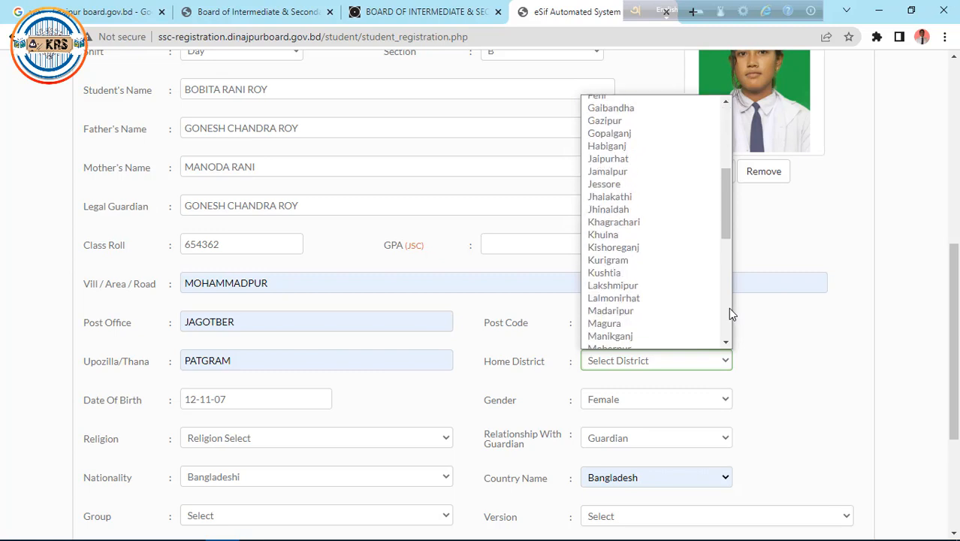
left_click(644, 301)
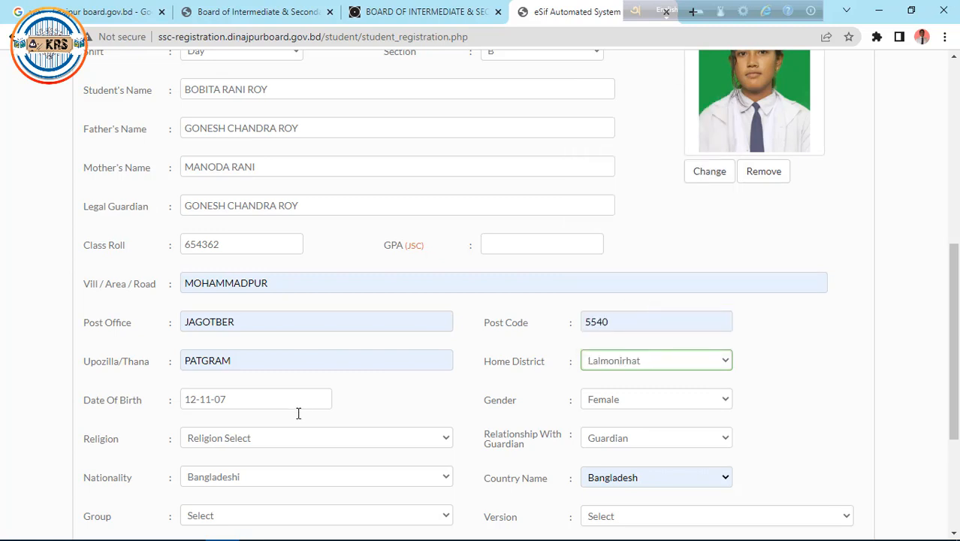
- Set Religion to Hindu and Relationship With Guardian to Father
left_click(290, 441)
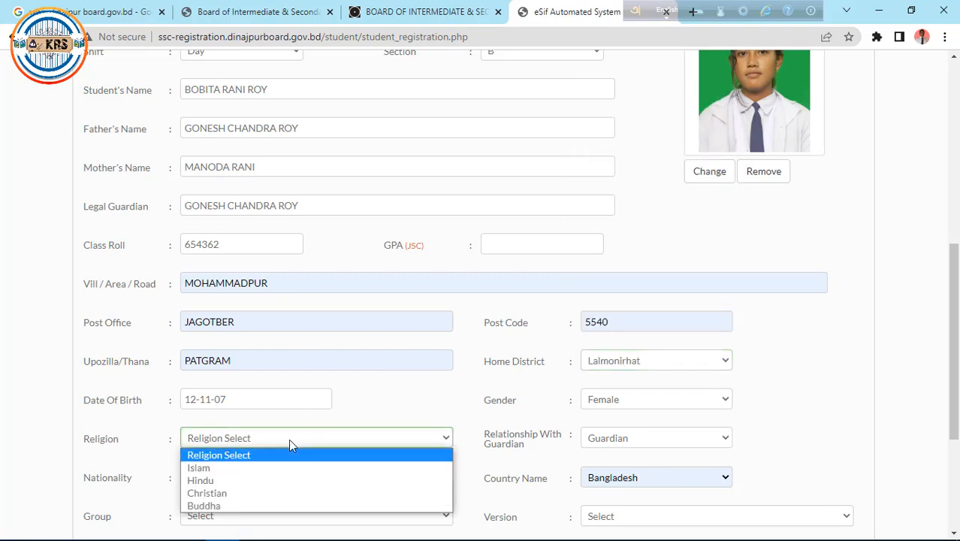
left_click(230, 481)
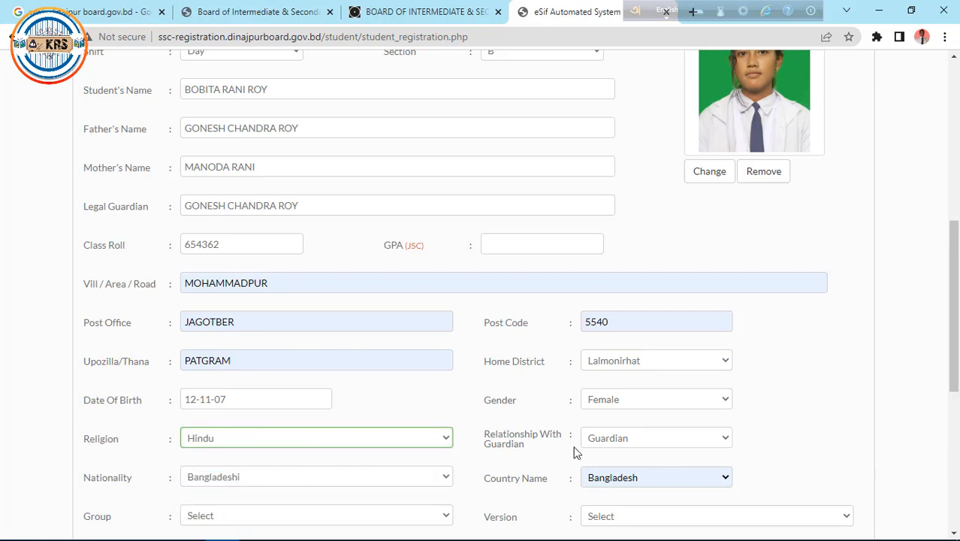
left_click(631, 440)
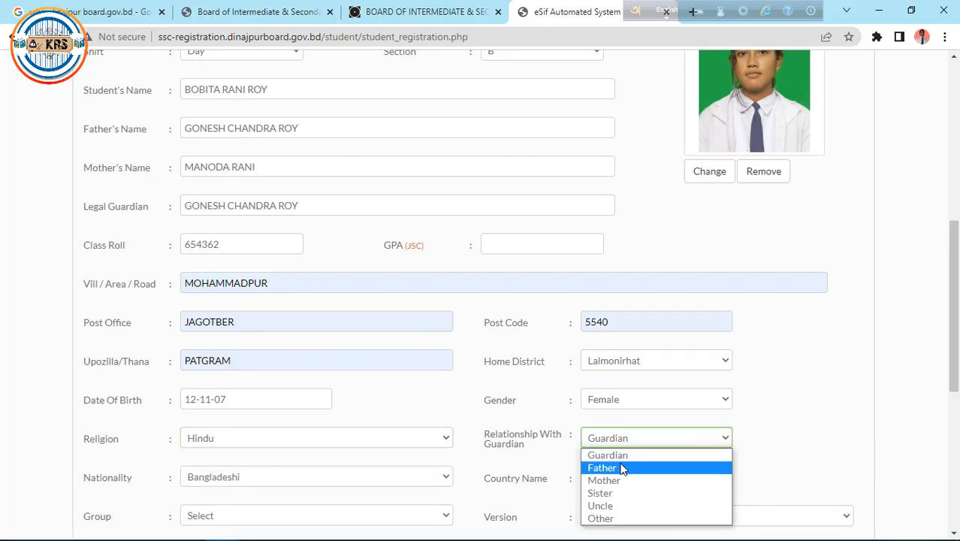
left_click(623, 467)
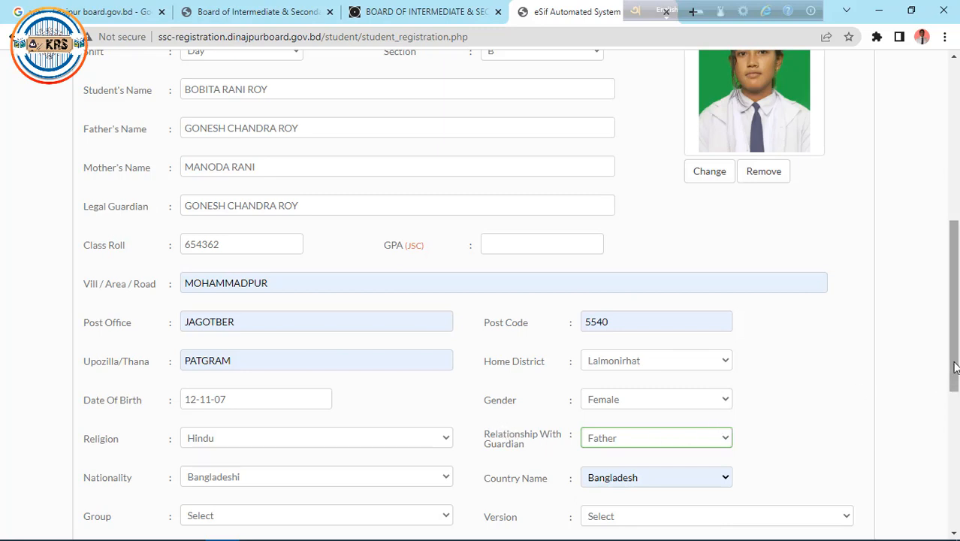
left_click_drag(956, 376, 956, 417)
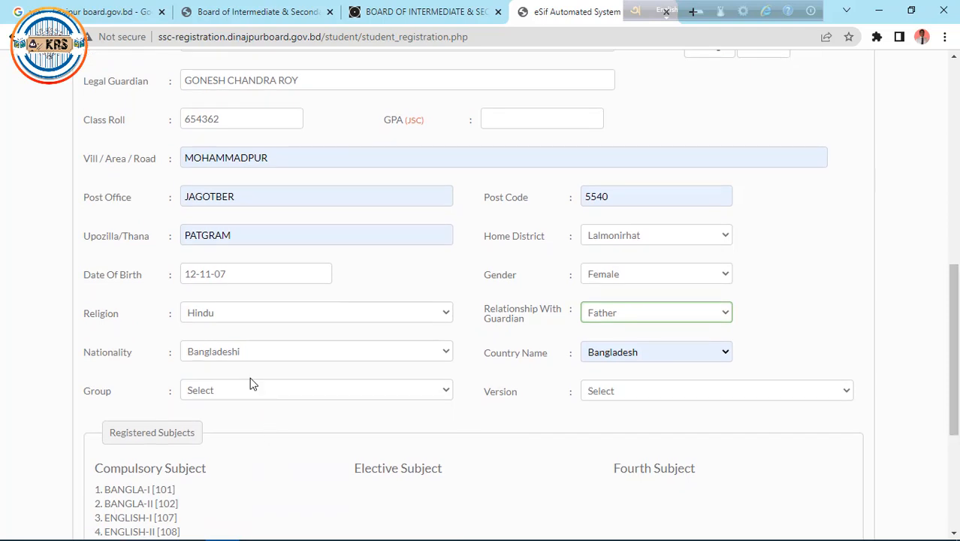
- Set the study group to HUMANITIES and the version to BANGLA
left_click(332, 393)
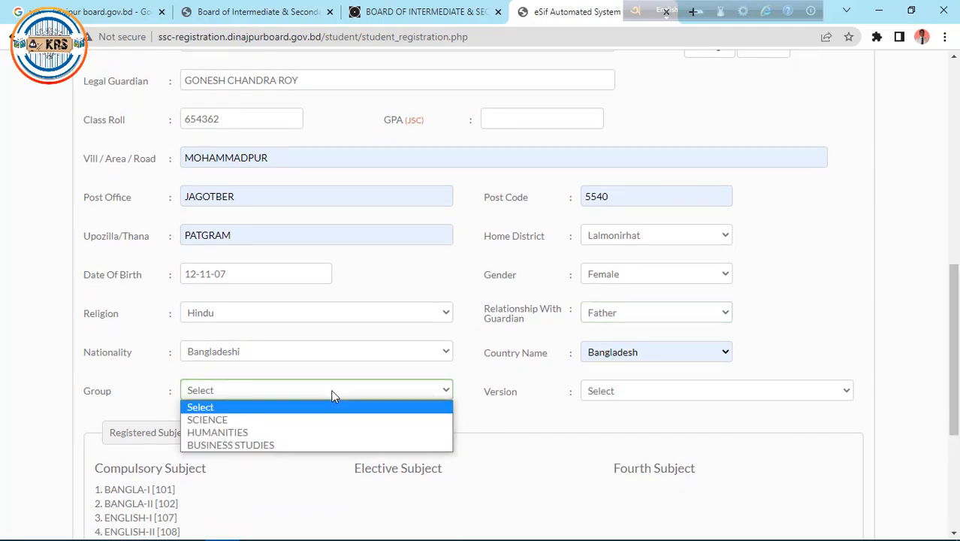
left_click(229, 435)
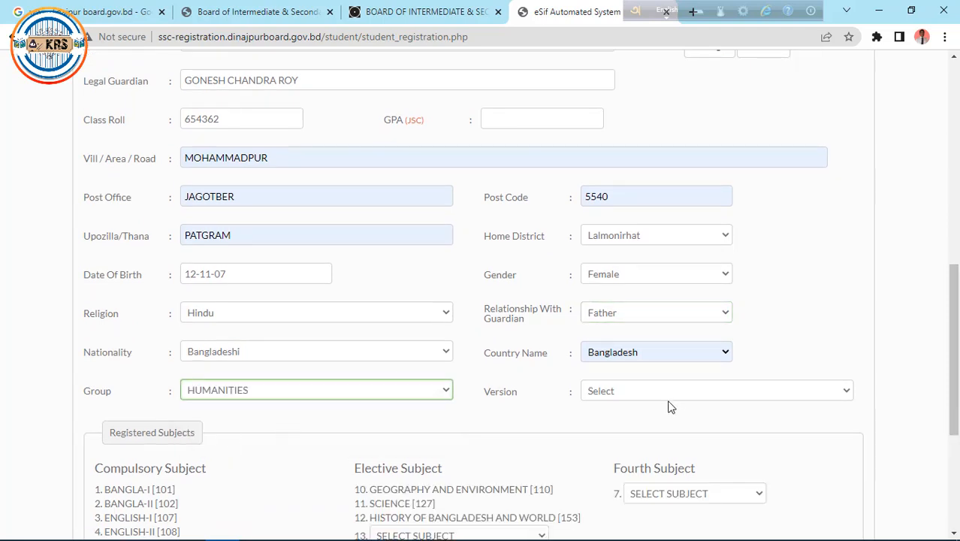
left_click(671, 394)
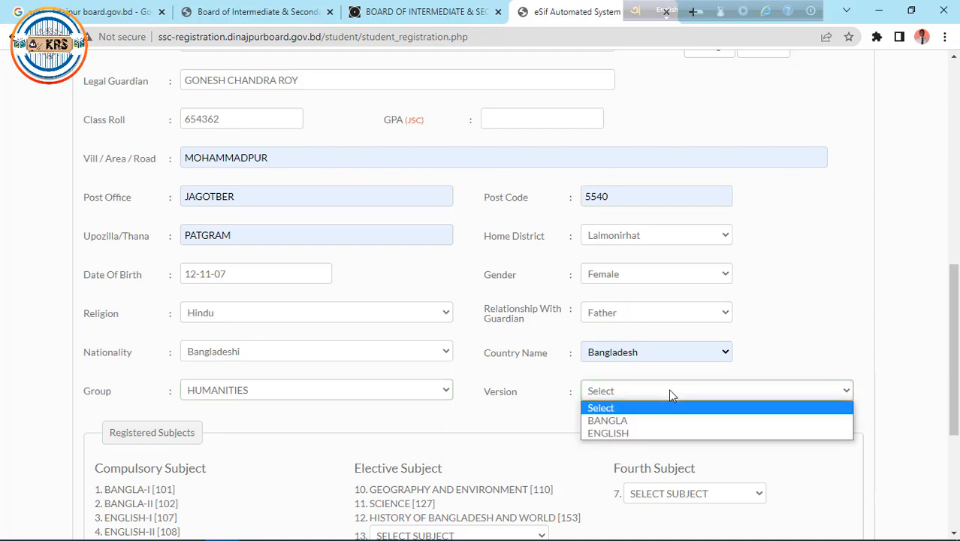
left_click(622, 421)
- Choose Civics and Citizenship [140] as subject 13 and Agriculture Studies [134] as fourth subject
scroll(955, 337, "down", 2)
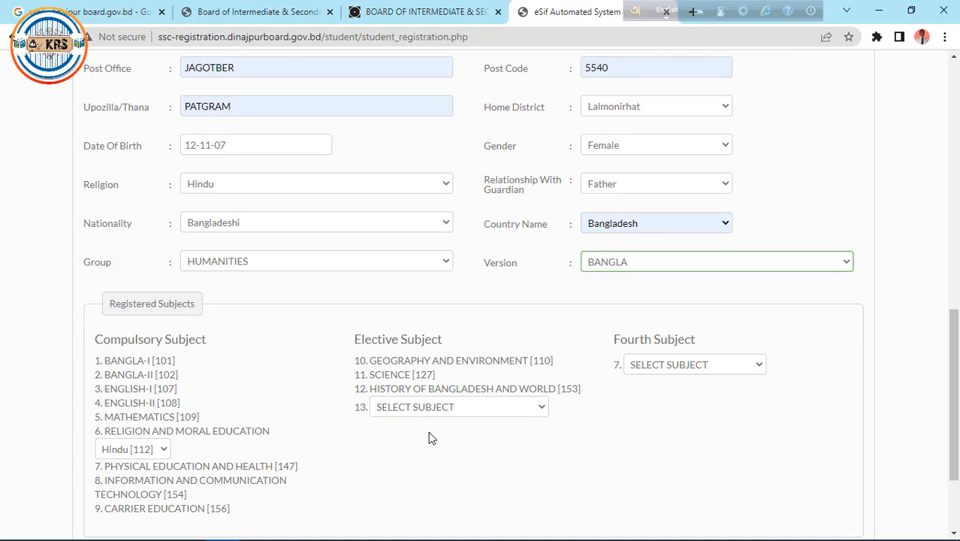
left_click(535, 414)
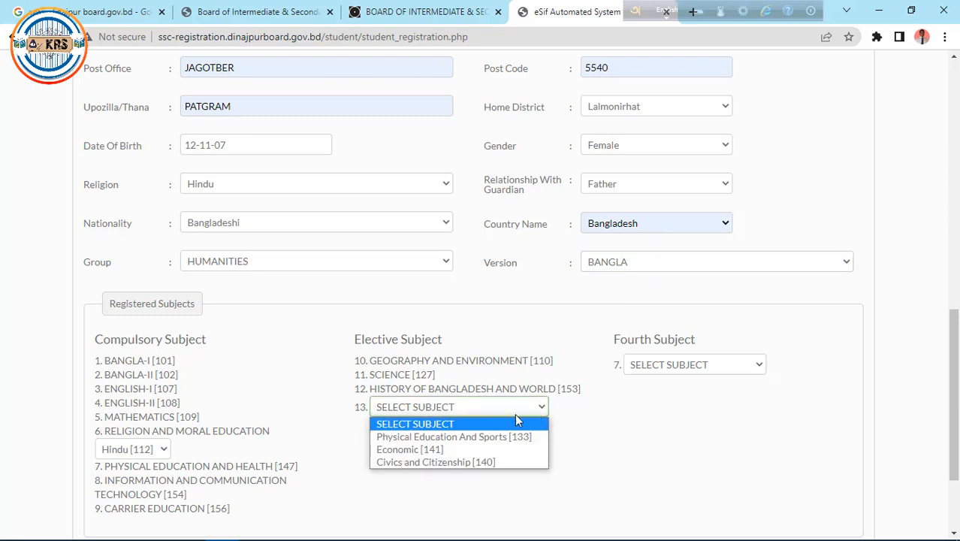
left_click(411, 464)
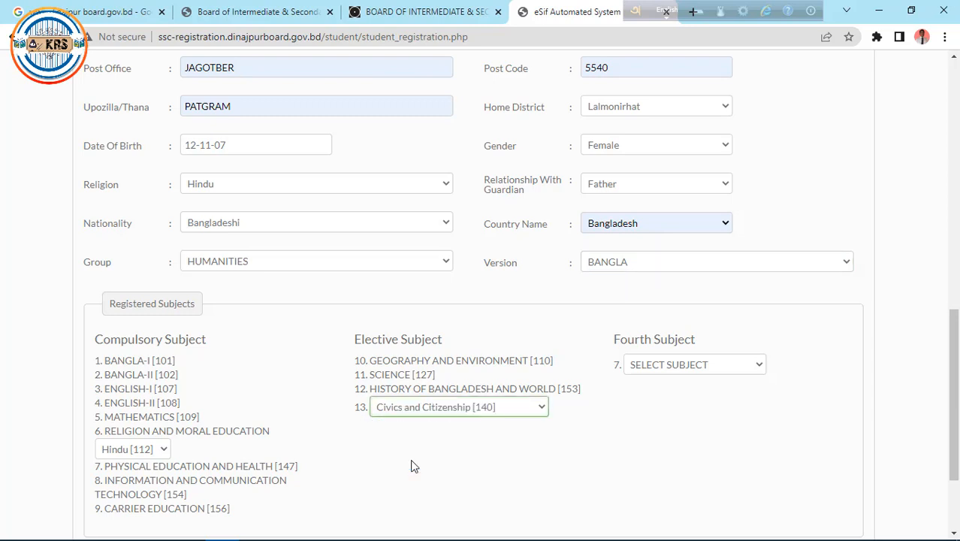
left_click(755, 365)
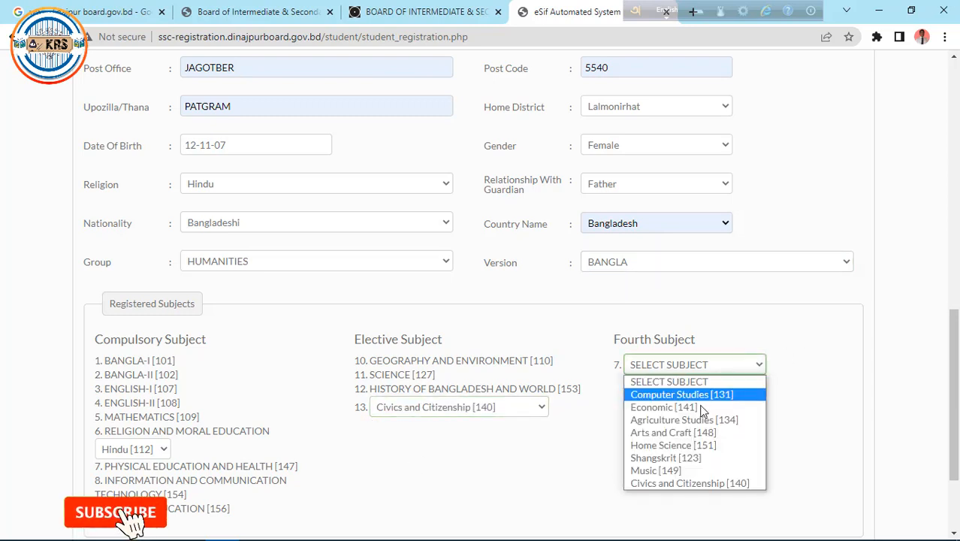
left_click(657, 420)
left_click_drag(955, 376, 955, 446)
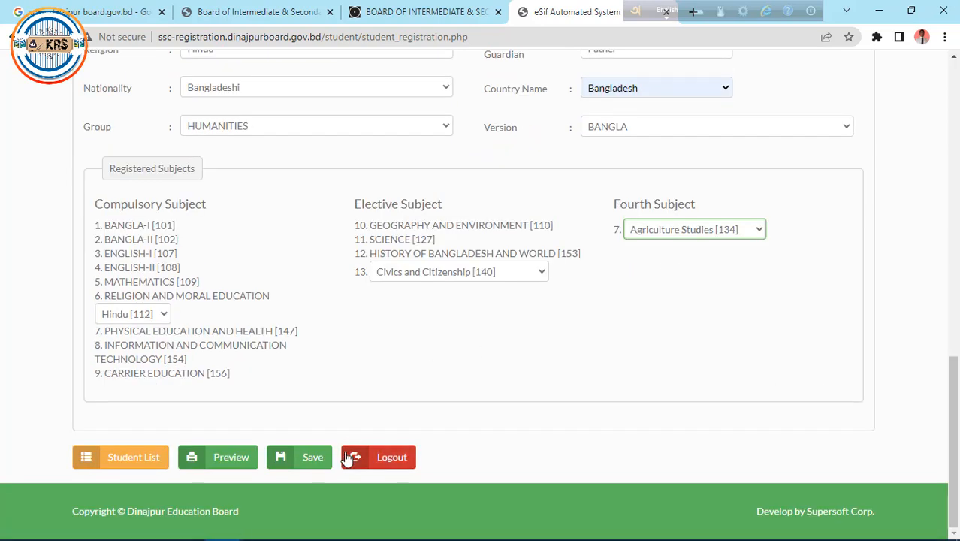
- Save the registration, confirmed as eSIF ID 74, and go back to a blank form
left_click(313, 460)
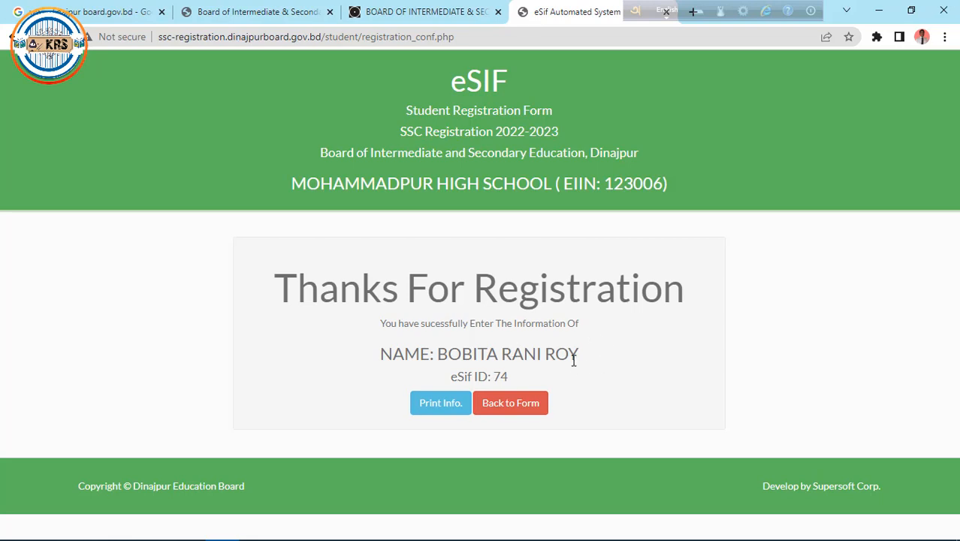
left_click(486, 411)
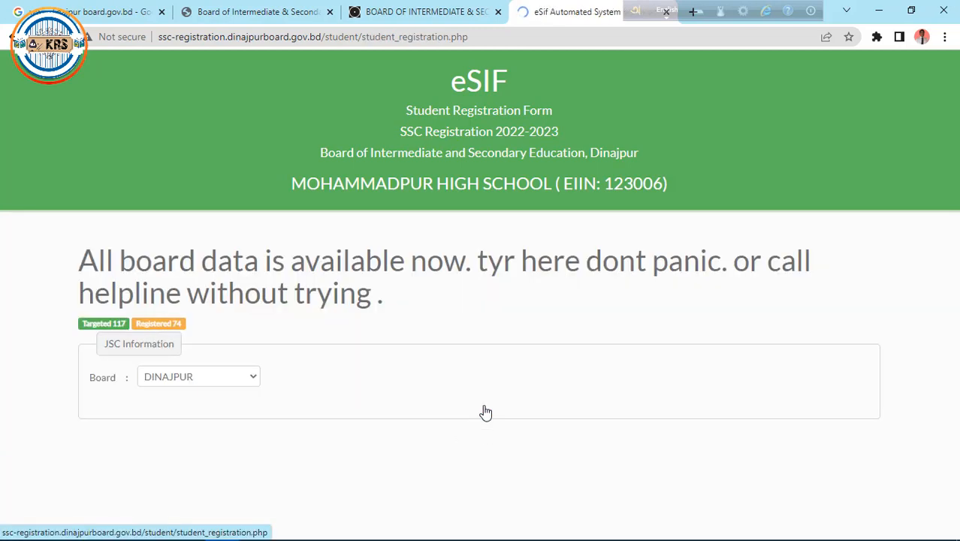